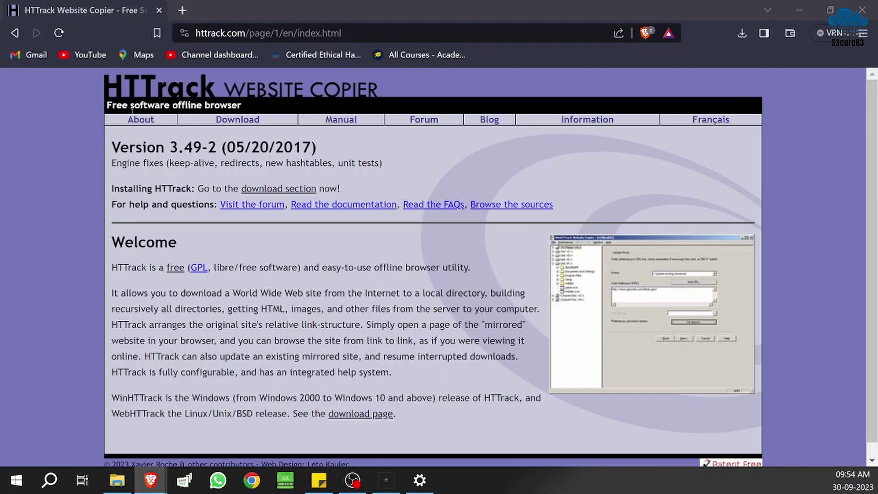
Browse HTTrack's Windows installer download page, then bring WinHTTrack to the front
{"action": "left_click", "coordinate": [230, 120]}
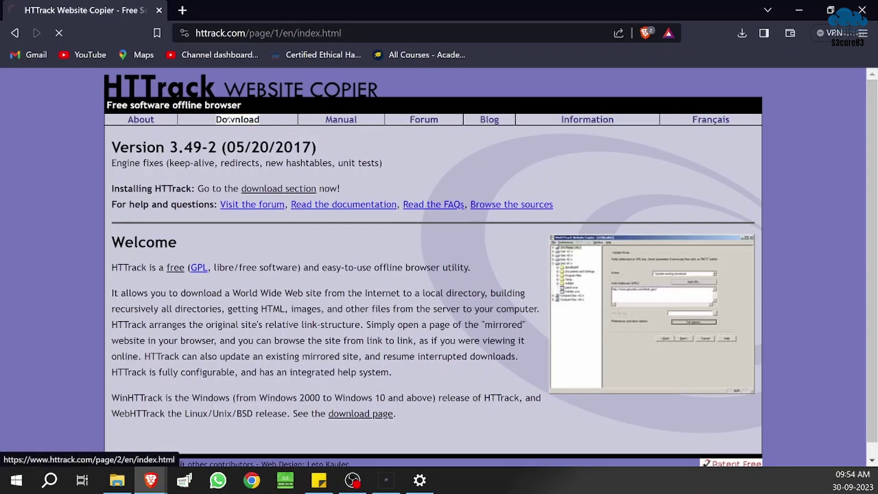
{"action": "scroll", "coordinate": [439, 274], "scroll_direction": "down", "scroll_amount": 3}
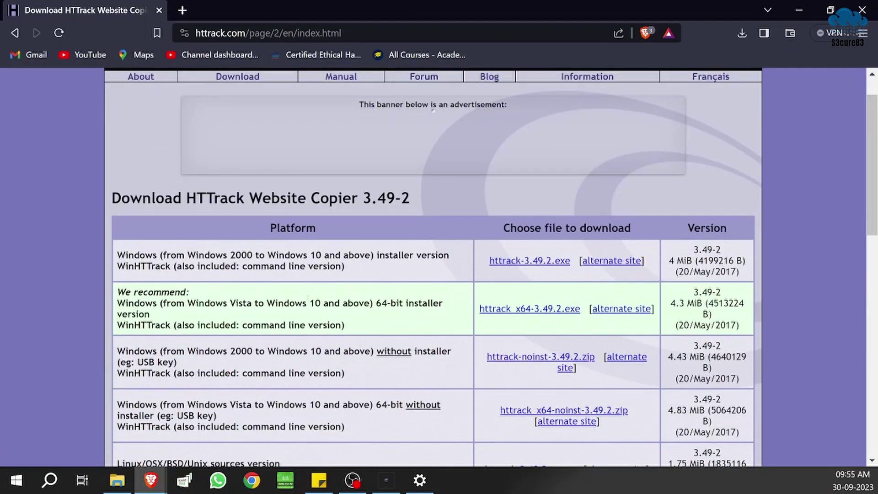
{"action": "scroll", "coordinate": [439, 274], "scroll_direction": "up", "scroll_amount": 2}
{"action": "scroll", "coordinate": [309, 299], "scroll_direction": "up", "scroll_amount": 1}
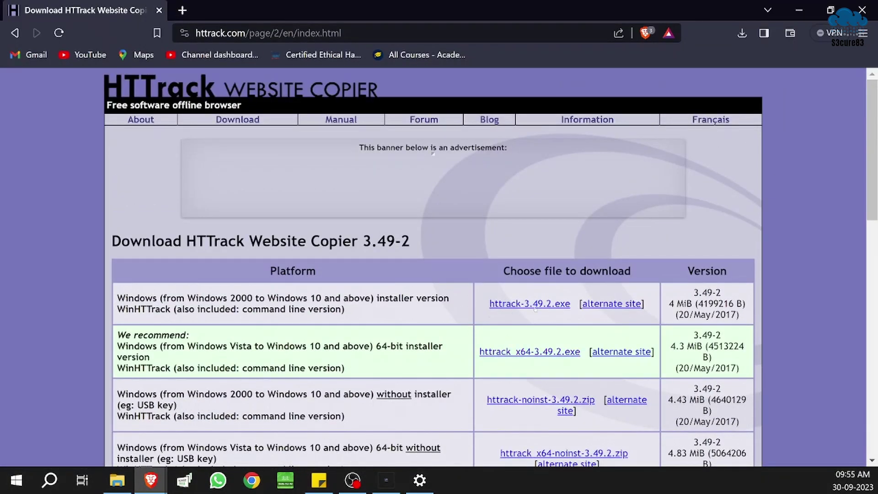
{"action": "mouse_move", "coordinate": [386, 480]}
{"action": "left_click", "coordinate": [391, 473]}
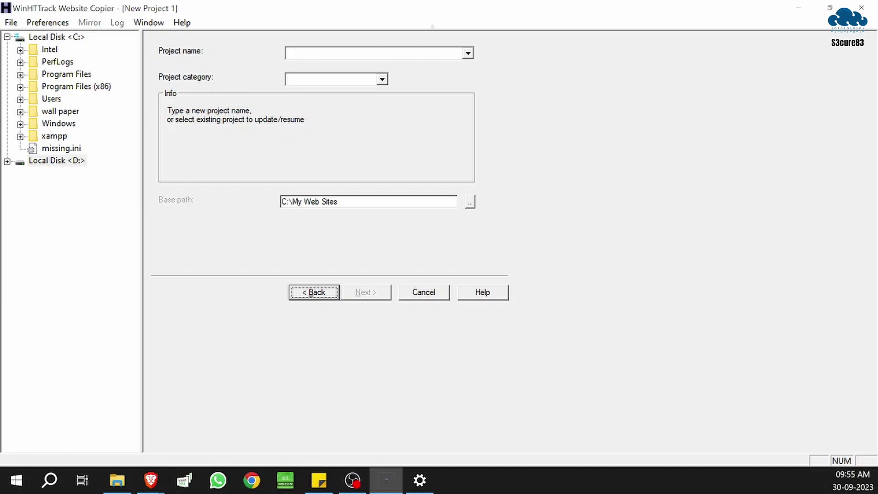
Name the project 'test' in category 'test' and continue to Mirroring Mode
{"action": "left_click", "coordinate": [332, 51]}
{"action": "type", "text": "te"}
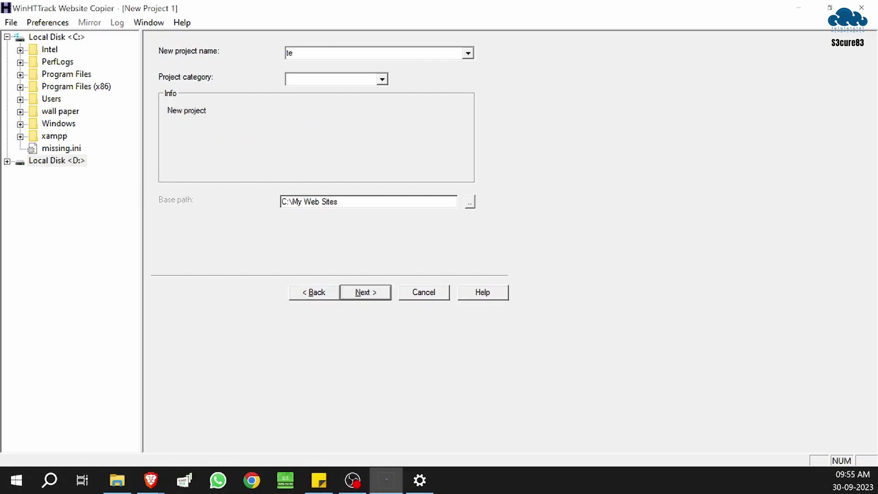
{"action": "type", "text": "st"}
{"action": "type", "text": "t"}
{"action": "type", "text": "es"}
{"action": "type", "text": "t"}
{"action": "left_click", "coordinate": [370, 291]}
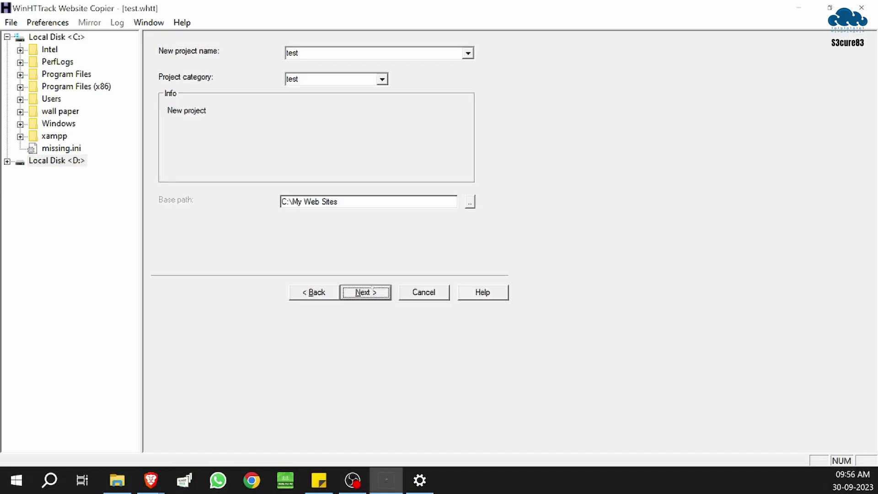
{"action": "left_click", "coordinate": [371, 285]}
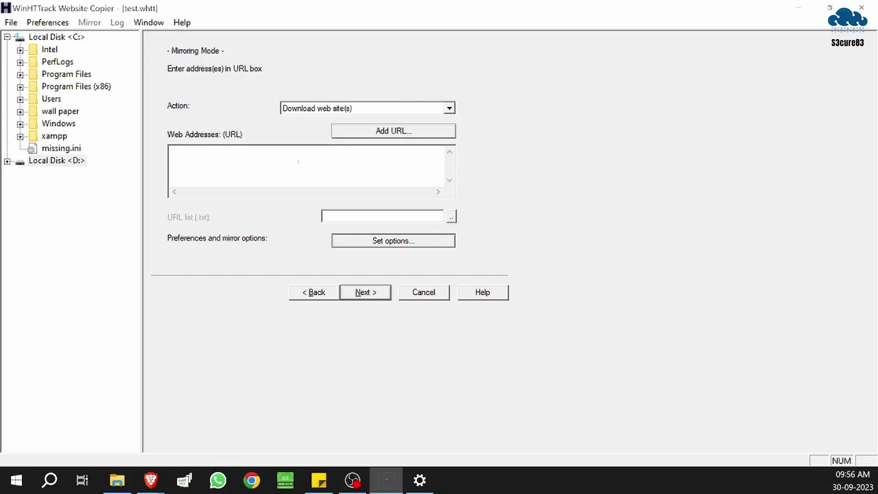
{"action": "key", "text": "alt+Tab"}
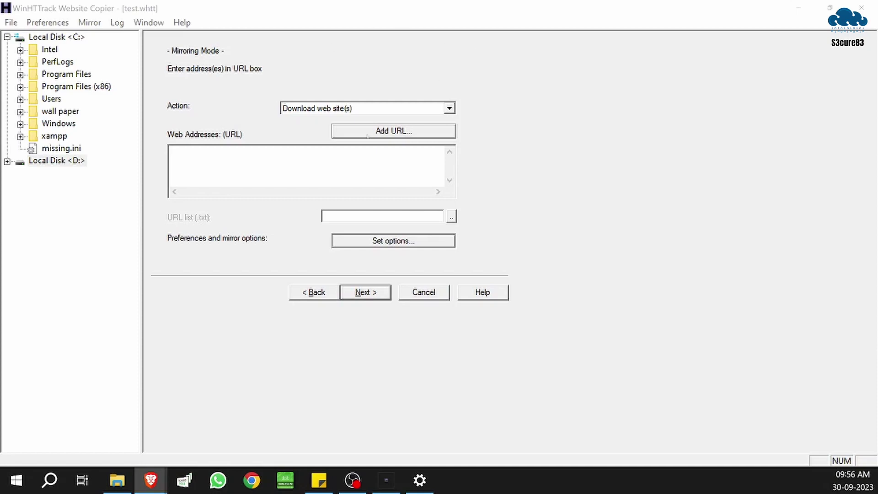
{"action": "left_click", "coordinate": [236, 157]}
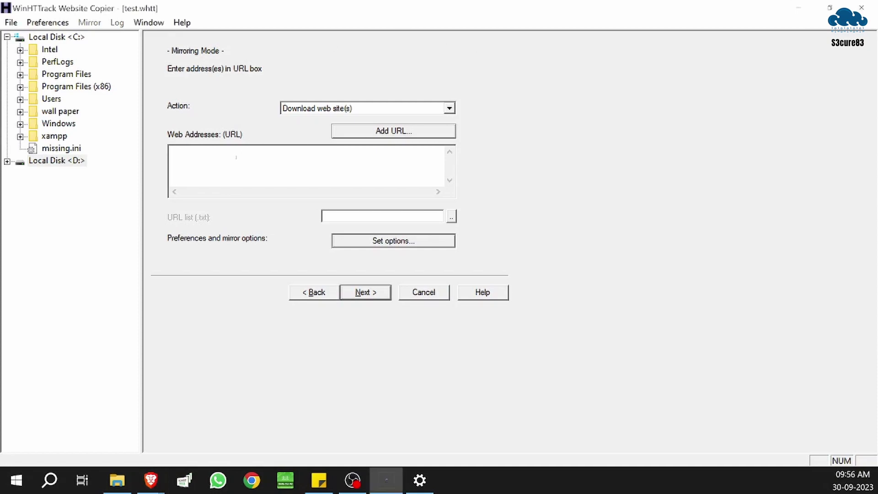
{"action": "left_click", "coordinate": [393, 131]}
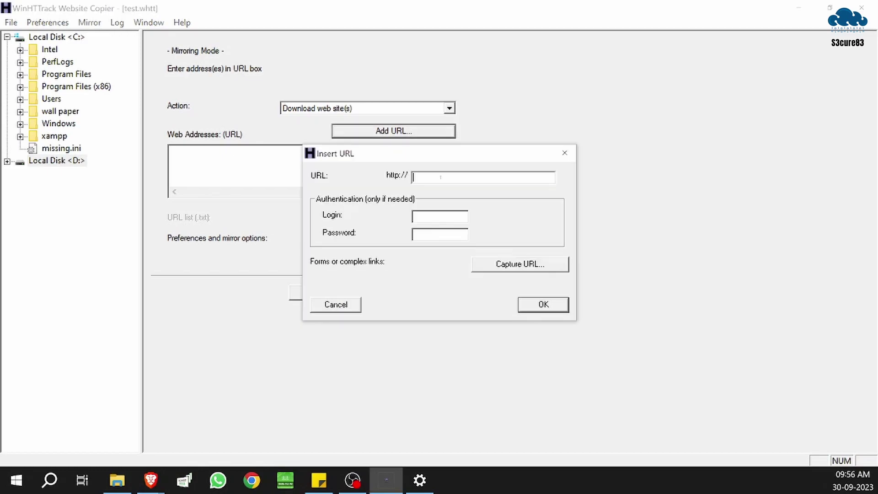
{"action": "type", "text": "http://scanme.nmap.org/"}
{"action": "left_click", "coordinate": [543, 304]}
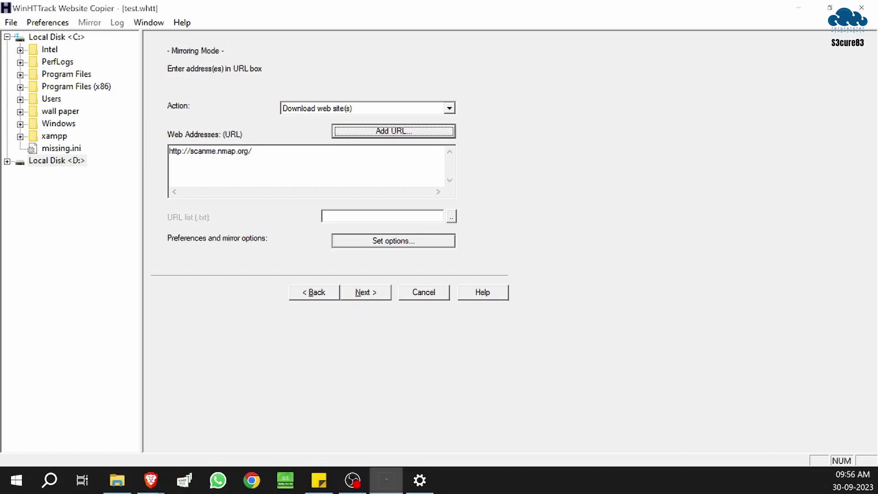
Skip the mirror options unchanged and start the scanme.nmap.org download to completion
{"action": "left_click", "coordinate": [381, 238]}
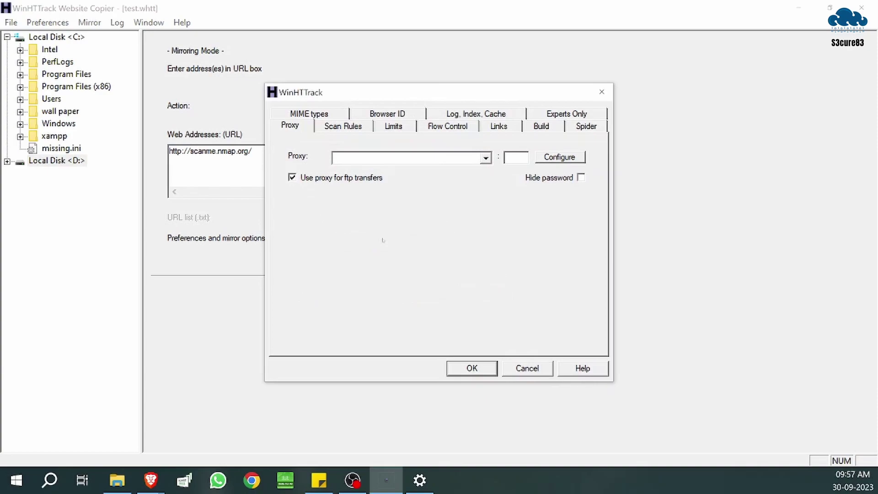
{"action": "left_click", "coordinate": [602, 92]}
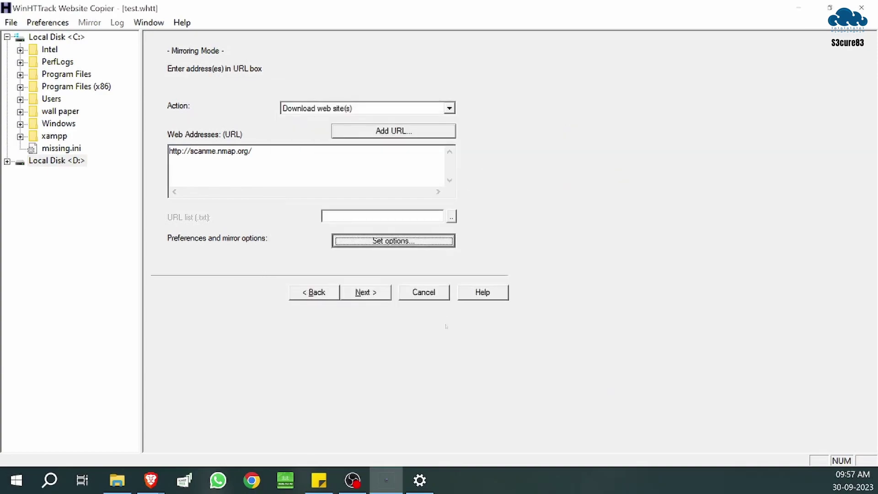
{"action": "left_click", "coordinate": [365, 292]}
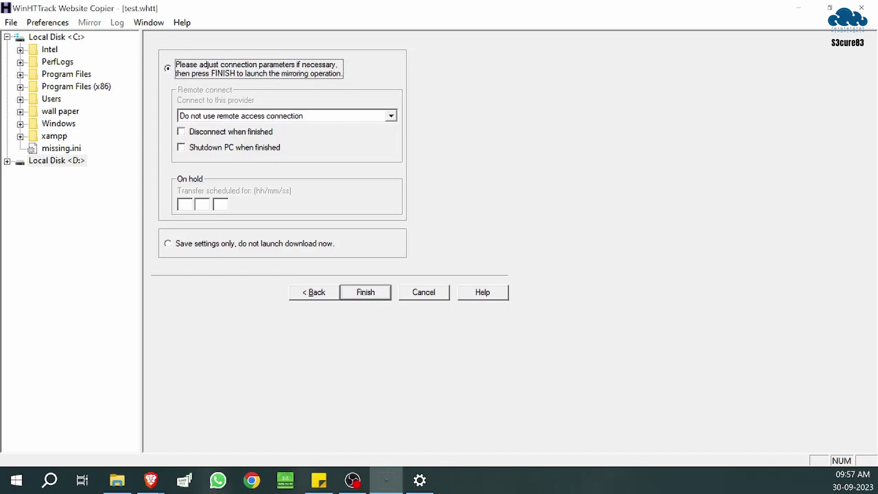
{"action": "left_click", "coordinate": [365, 292]}
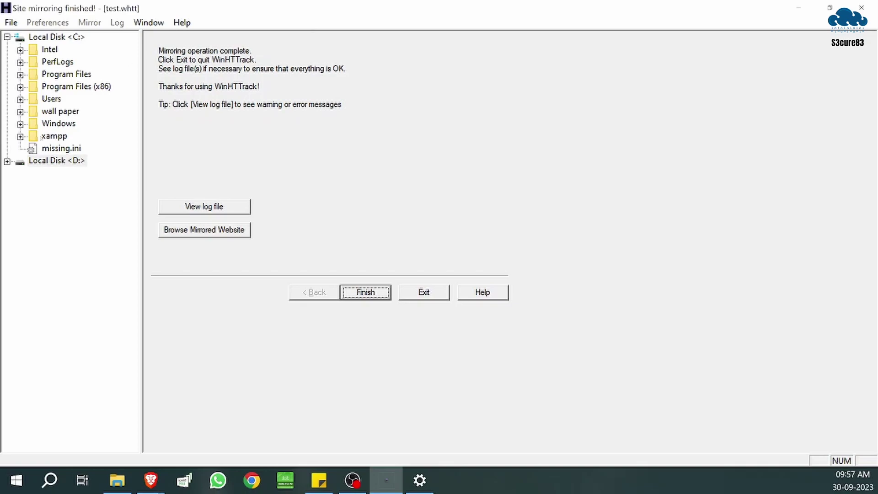
View the local scanme.nmap.org mirror in Brave and reposition its window
{"action": "left_click", "coordinate": [204, 230]}
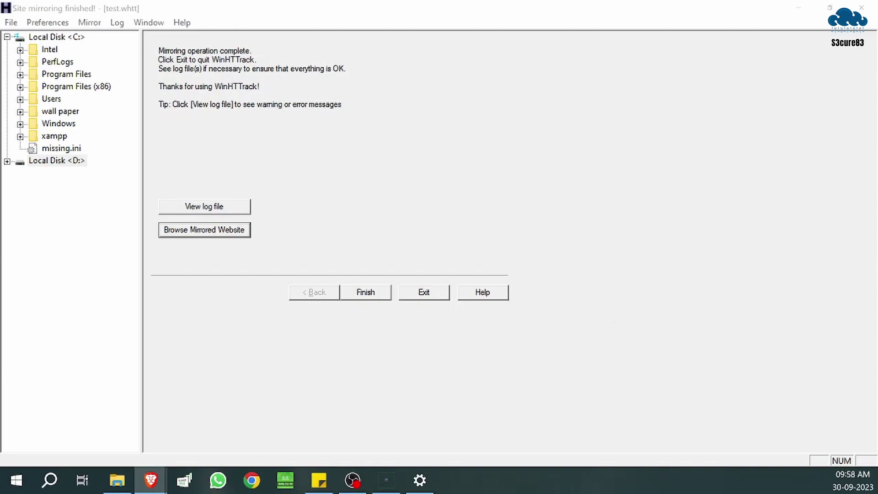
{"action": "left_click_drag", "start_coordinate": [69, 16], "coordinate": [362, 2]}
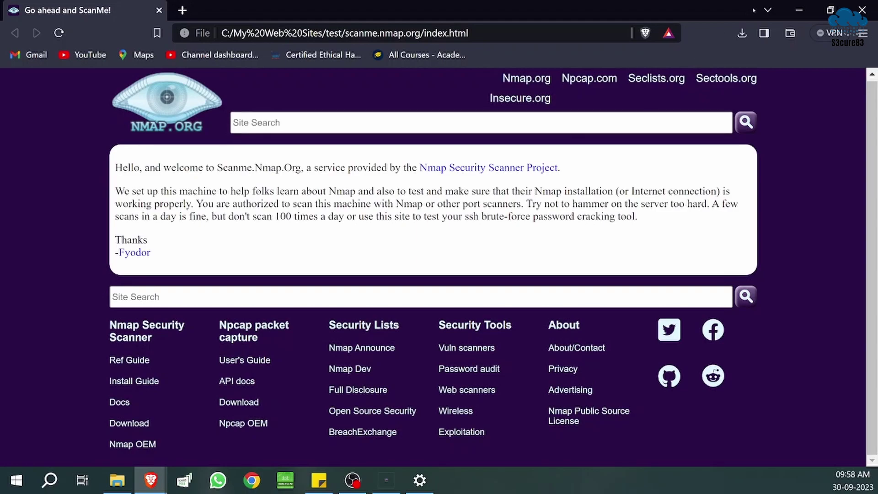
Minimize Brave to return to WinHTTrack's welcome page
{"action": "left_click", "coordinate": [800, 11]}
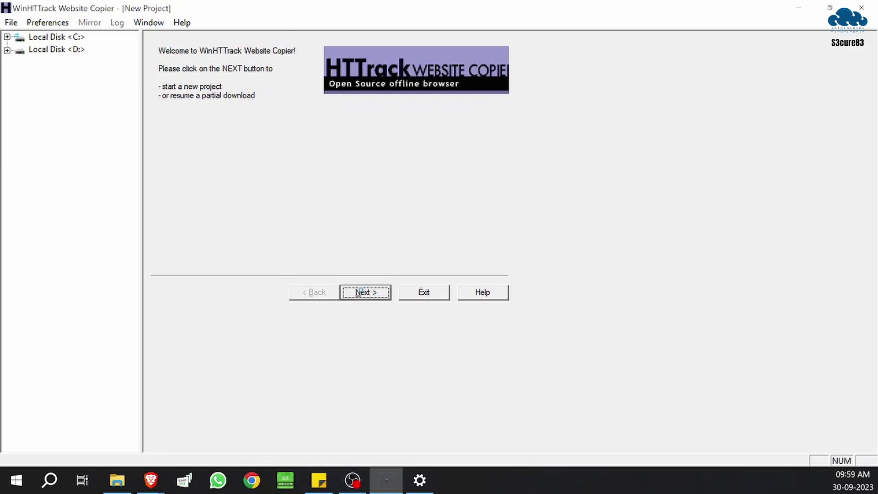
Move to a new empty project page, then close WinHTTrack and confirm quitting
{"action": "left_click", "coordinate": [356, 293]}
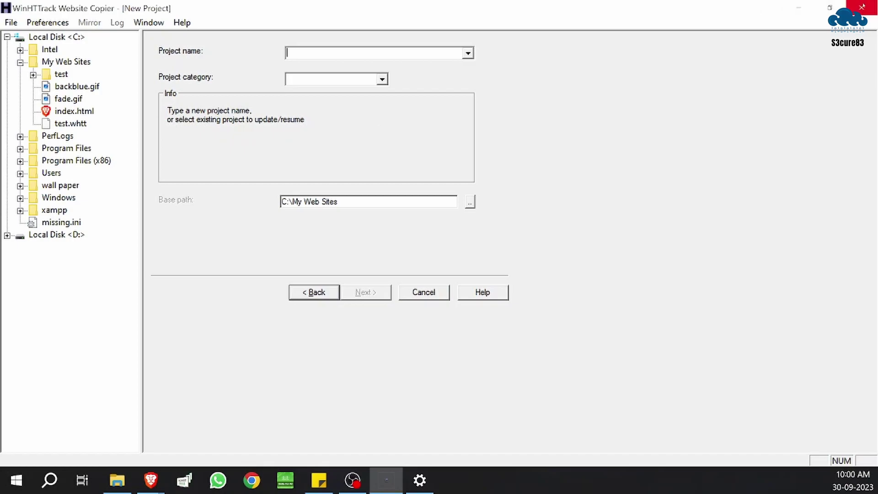
{"action": "left_click", "coordinate": [862, 7]}
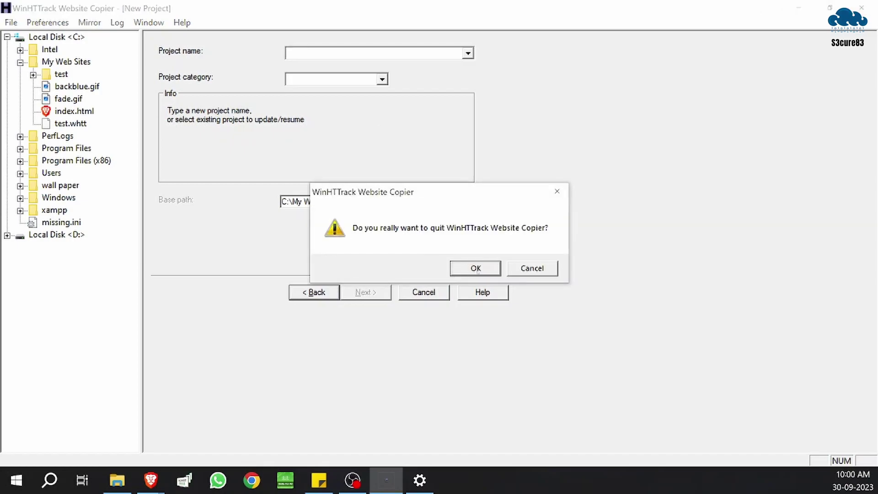
{"action": "left_click", "coordinate": [475, 269]}
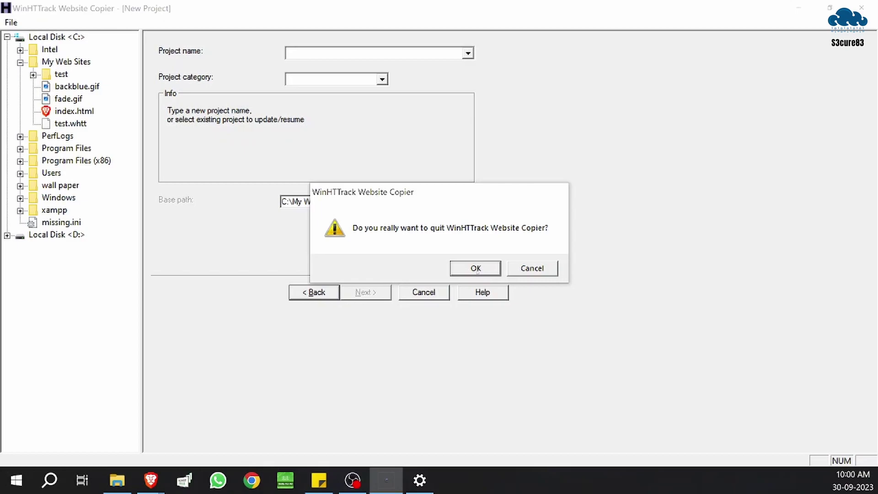